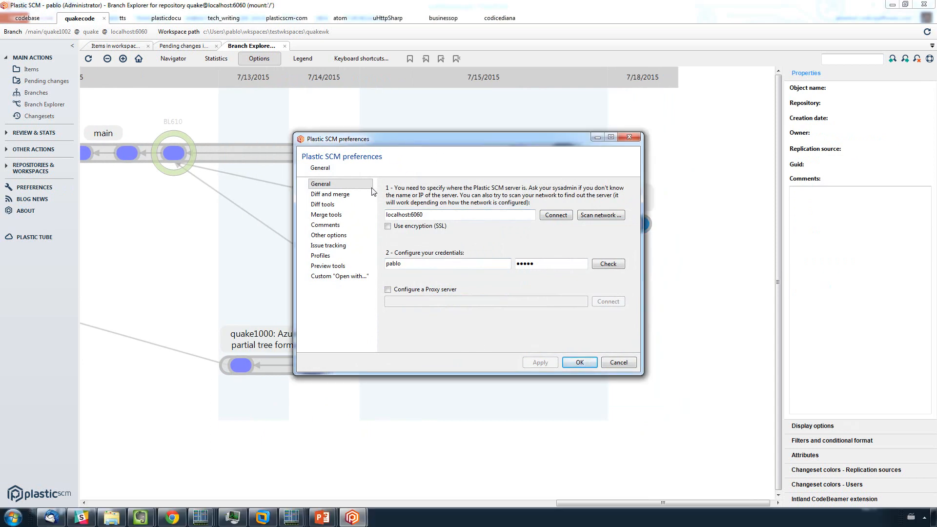
# Review the CodeBeamer issue tracking settings in the preferences, including URL, credentials and branch prefix, and close them without saving
pyautogui.click(328, 246)
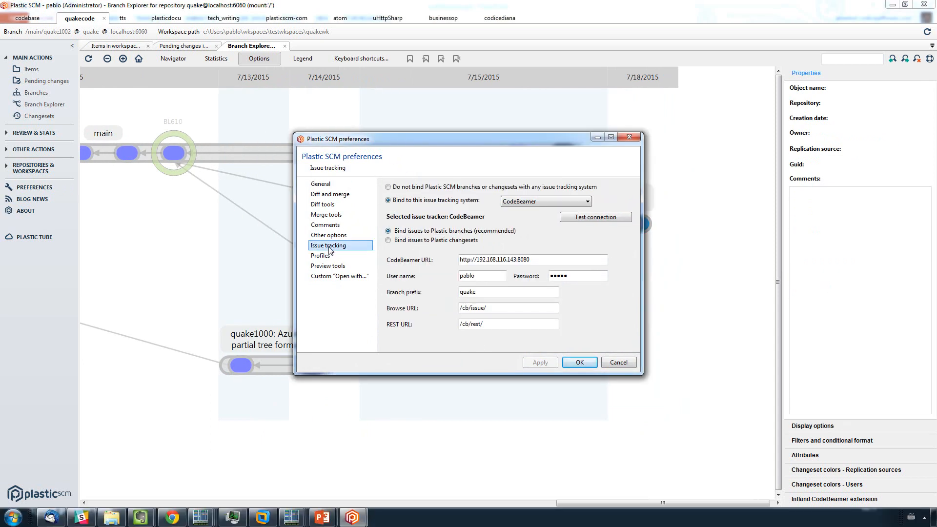
pyautogui.click(535, 202)
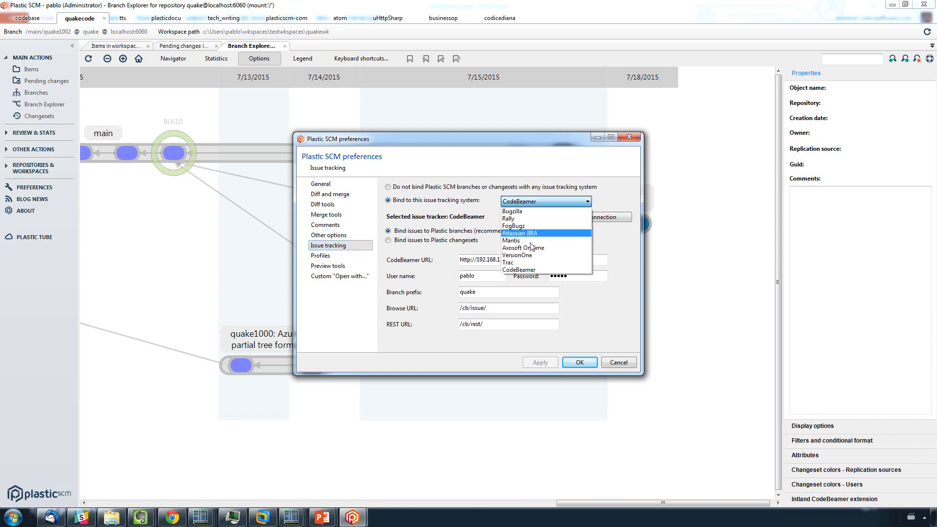
pyautogui.click(530, 270)
pyautogui.click(561, 262)
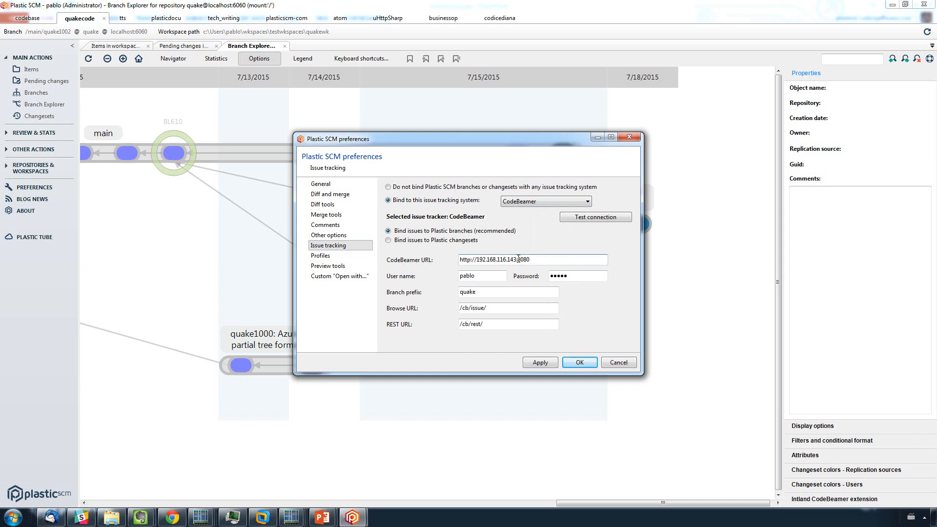
pyautogui.press('Tab')
pyautogui.press('Tab')
pyautogui.click(519, 293)
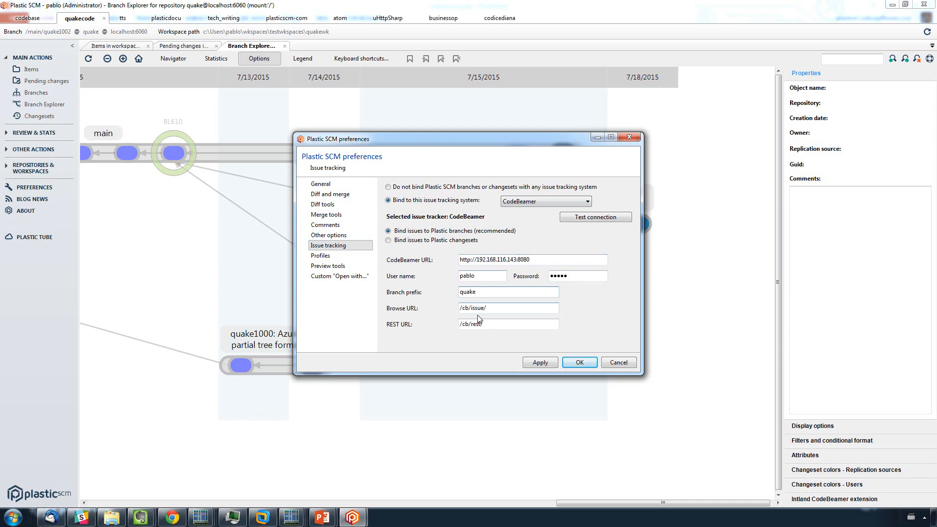
pyautogui.moveTo(476, 292); pyautogui.dragTo(452, 293)
pyautogui.click(614, 366)
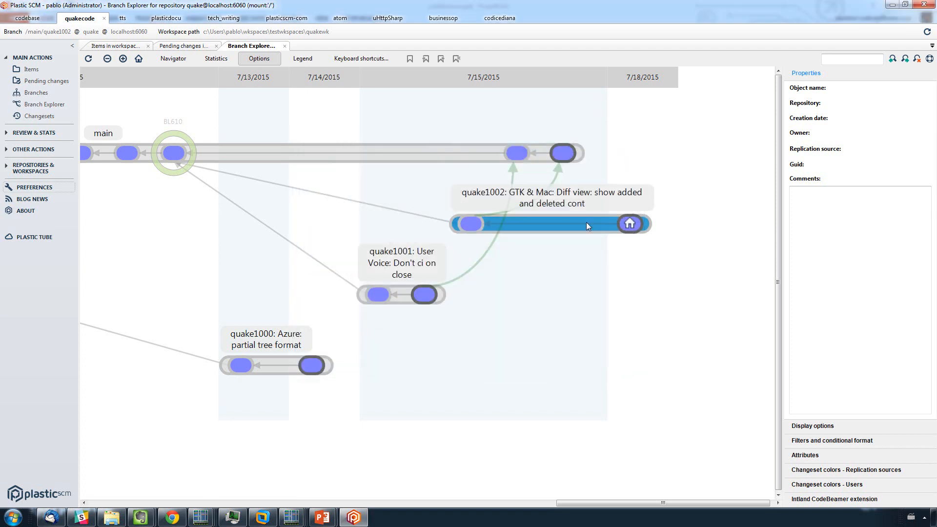
# Inspect branch quake1002 and its first changeset, view the linked CodeBeamer task, open that task in the browser, and return to Plastic SCM
pyautogui.click(571, 225)
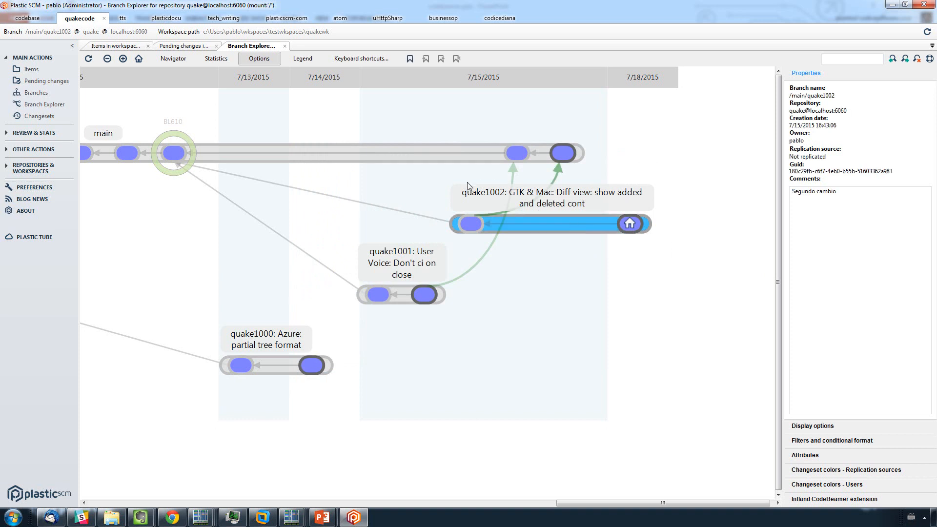
pyautogui.click(471, 224)
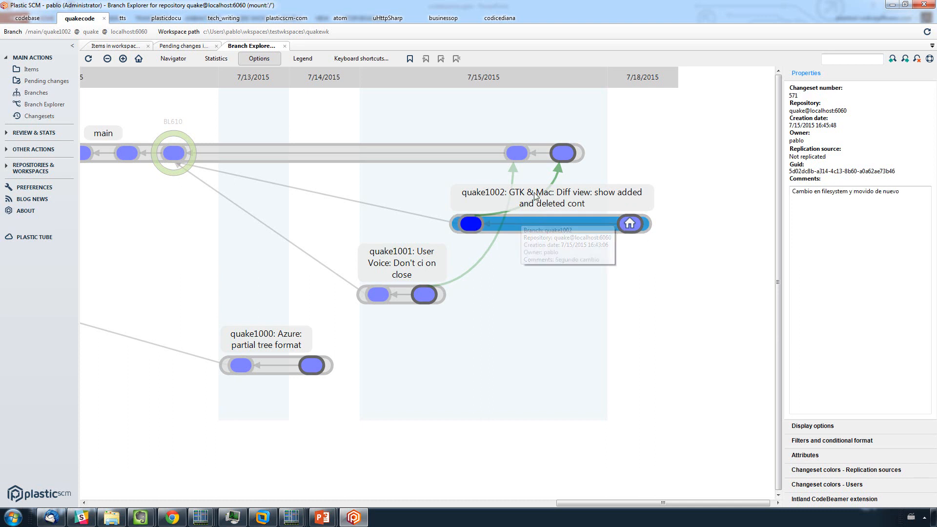
pyautogui.click(838, 500)
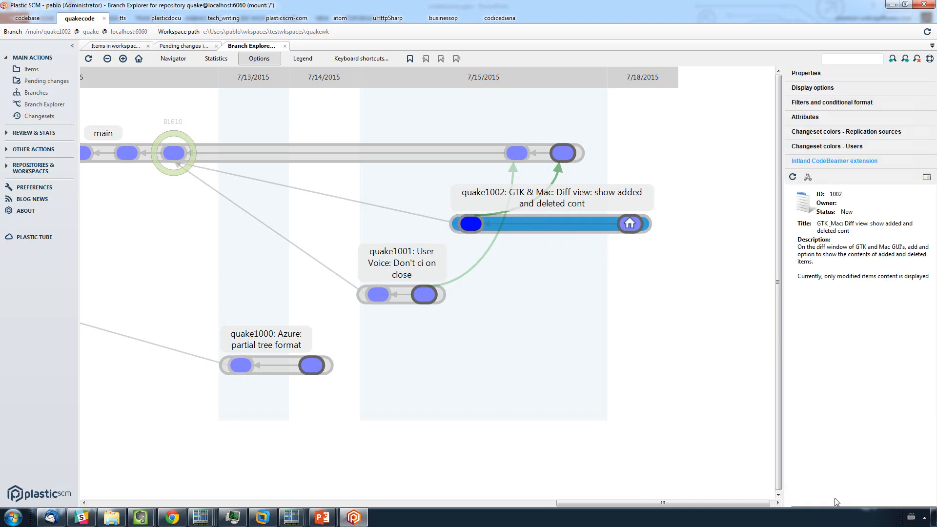
pyautogui.click(839, 255)
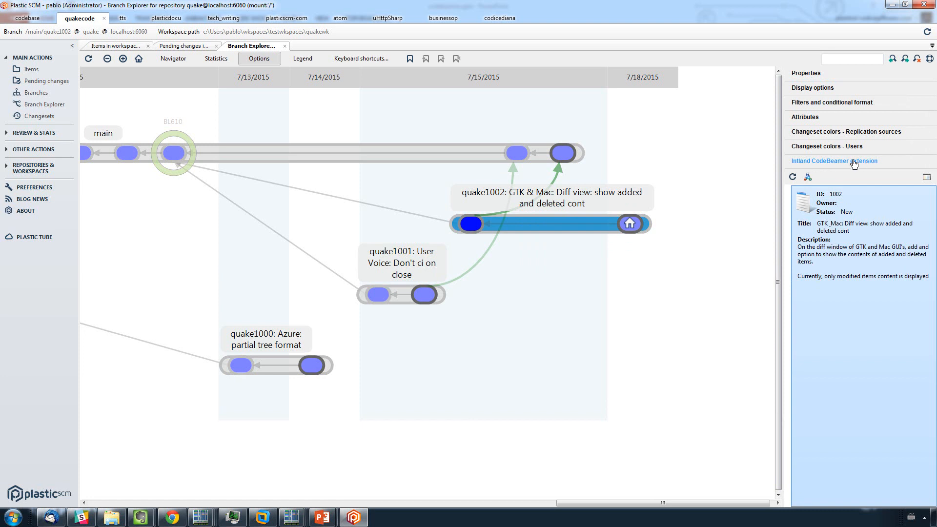
pyautogui.doubleClick(852, 244)
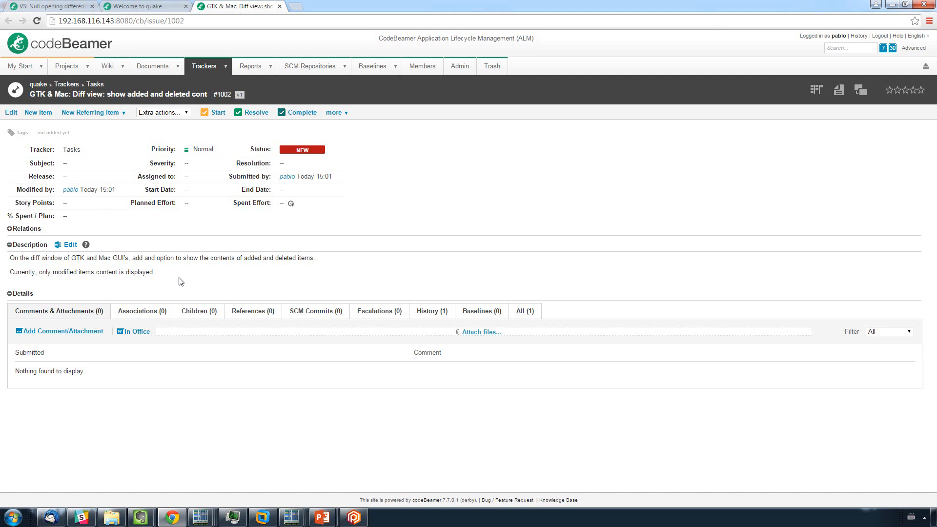
pyautogui.hotkey('alt', 'Tab')
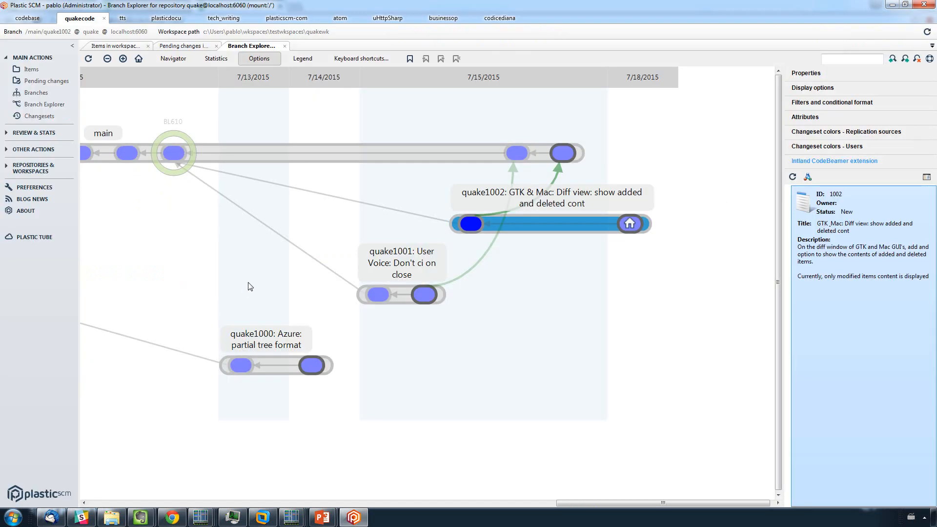
# Label the latest changeset on the main branch as BL611
pyautogui.moveTo(259, 287); pyautogui.dragTo(229, 286)
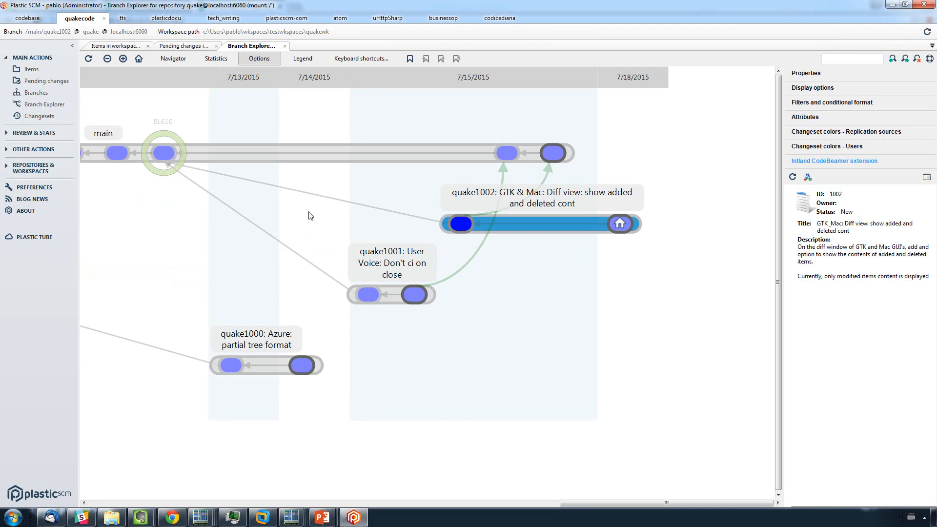
pyautogui.click(552, 154)
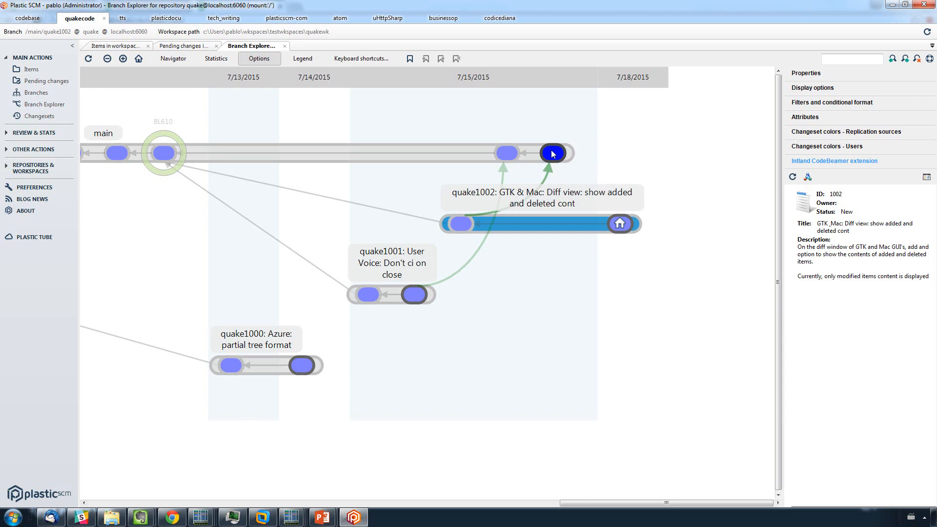
pyautogui.rightClick(552, 154)
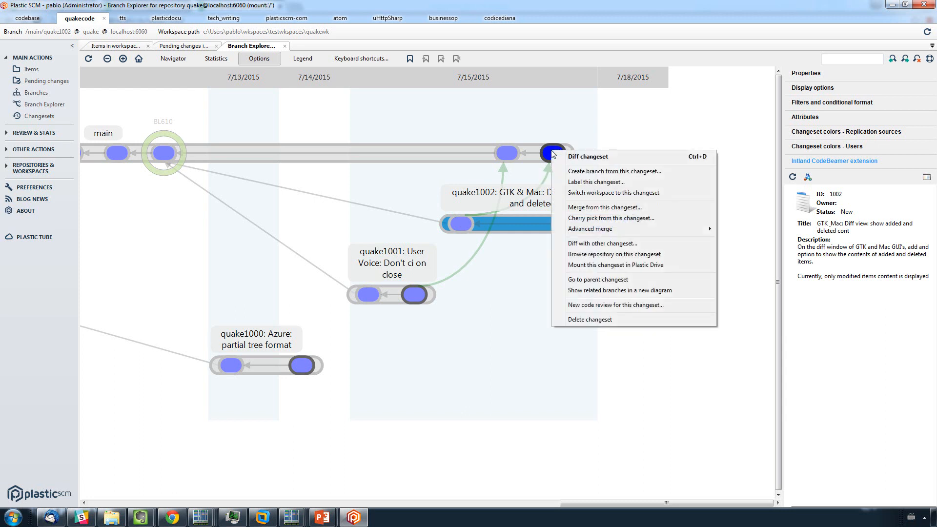
pyautogui.click(574, 182)
pyautogui.write('BL611')
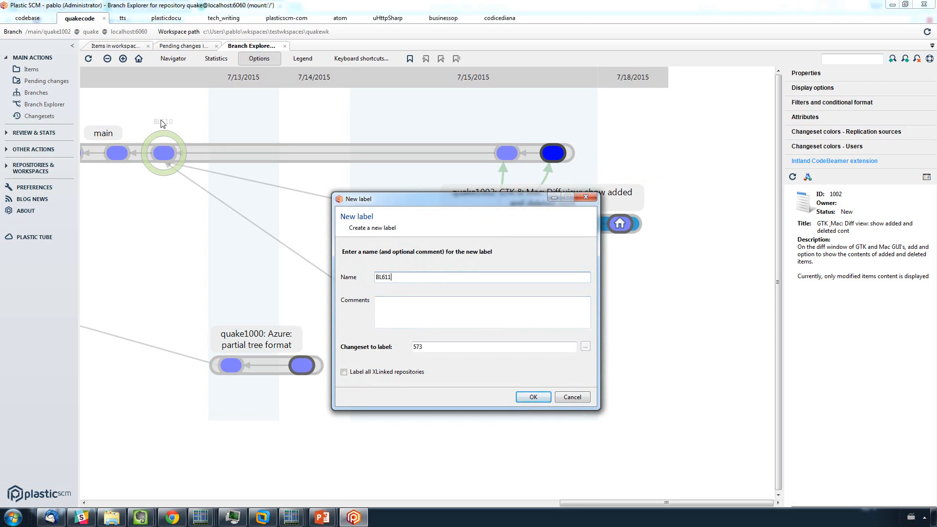
pyautogui.click(536, 401)
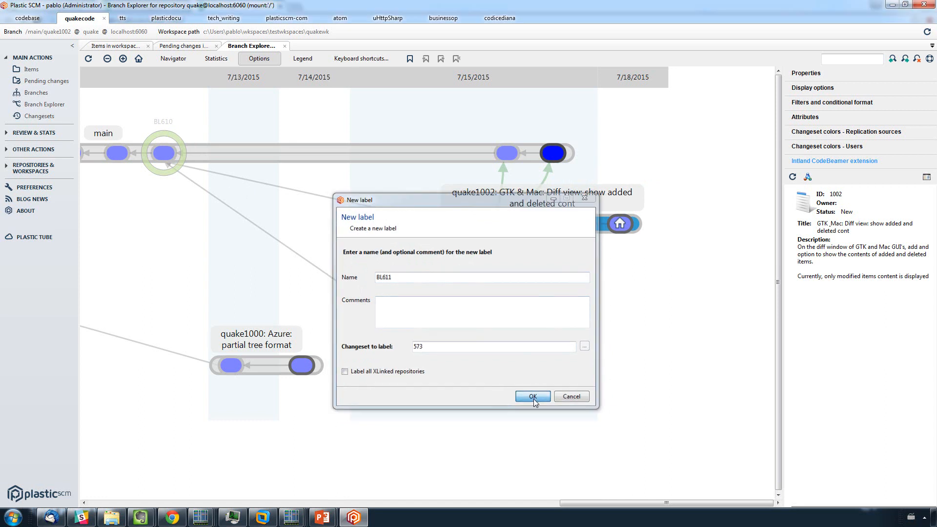
# Start creating a child branch from the BL611 changeset, using a pending task as its source
pyautogui.rightClick(555, 133)
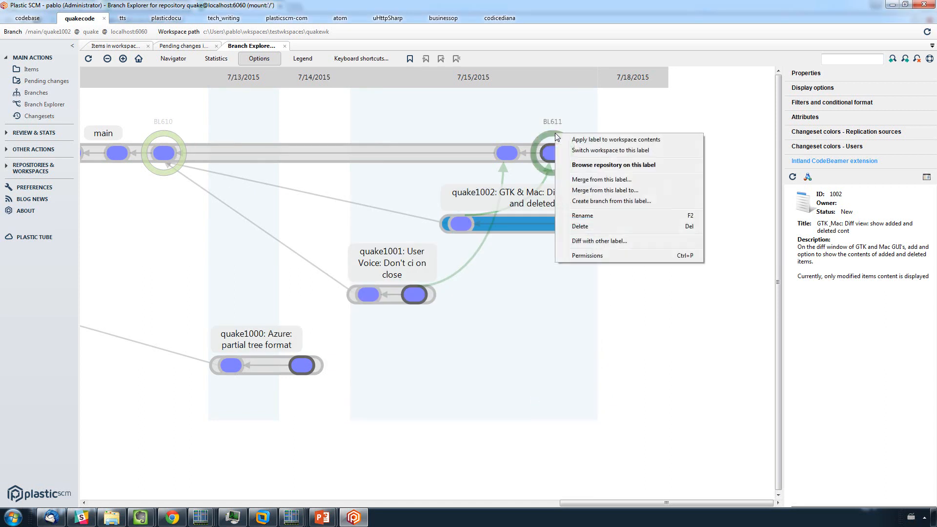
pyautogui.click(544, 149)
pyautogui.rightClick(546, 150)
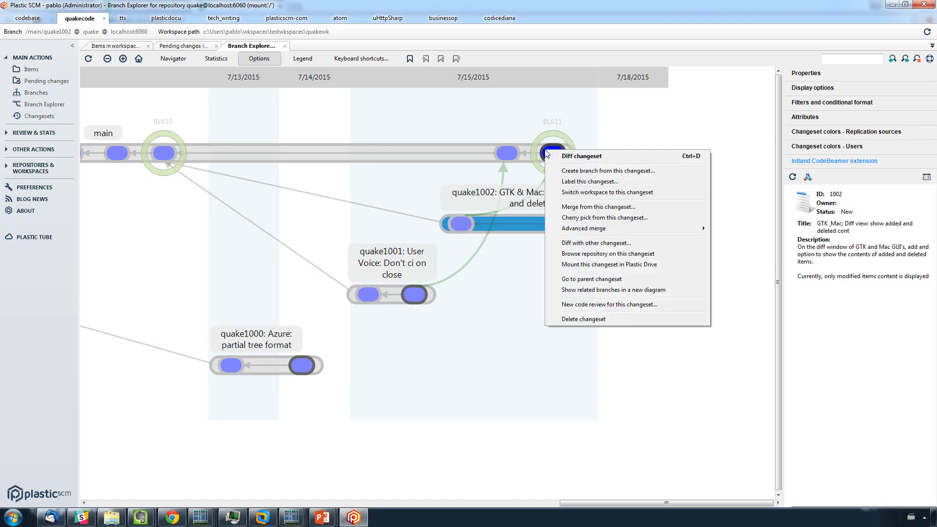
pyautogui.click(594, 172)
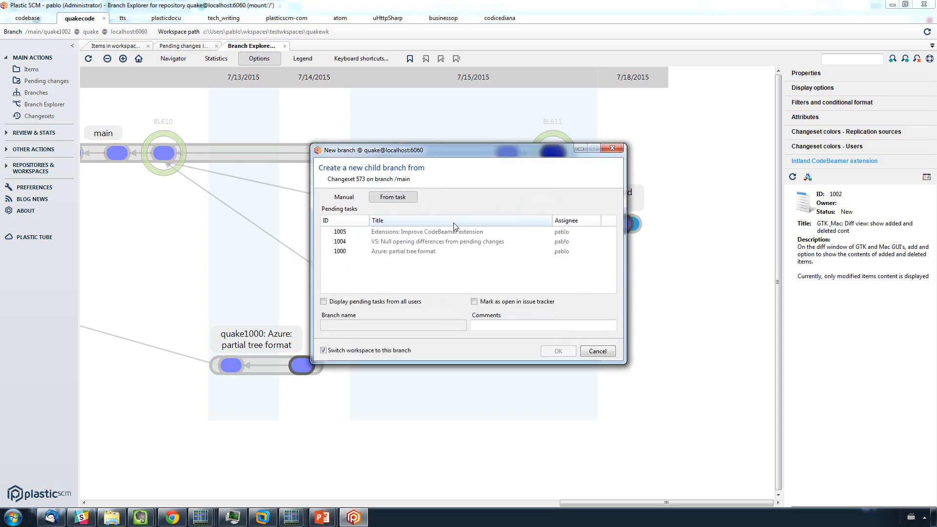
pyautogui.click(343, 199)
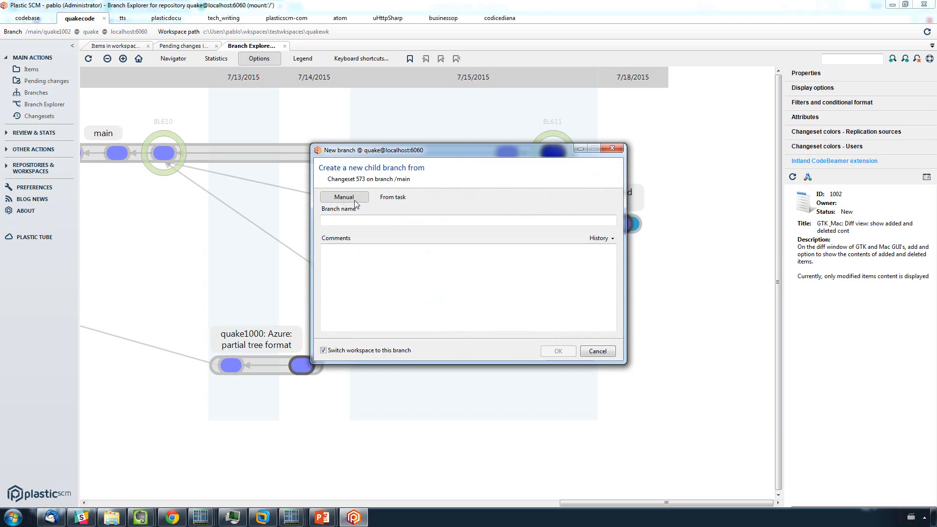
pyautogui.click(392, 197)
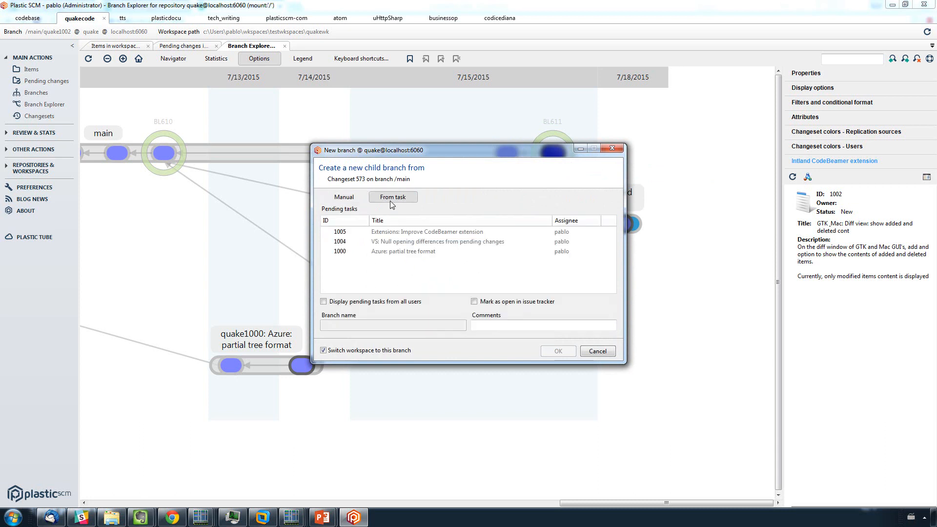
# Display pending tasks from all users and look through the branch name and comment proposed for several of them
pyautogui.click(403, 234)
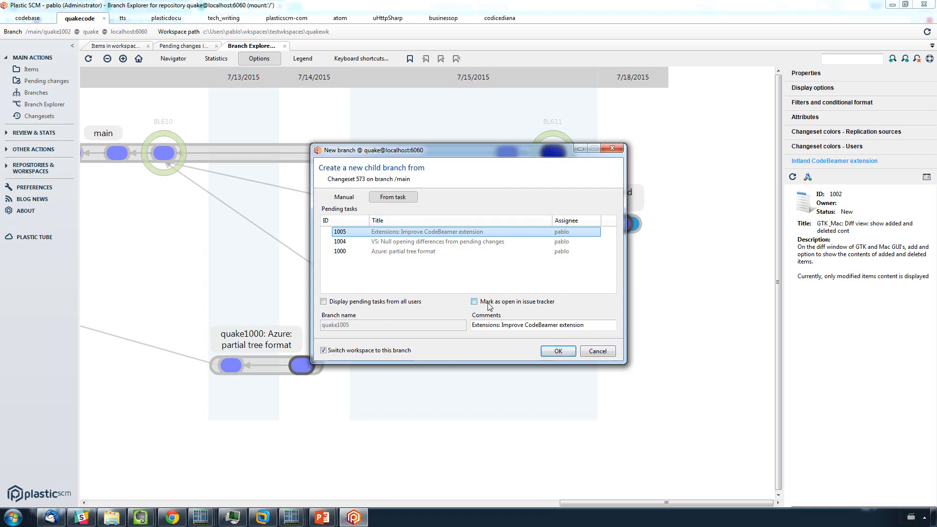
pyautogui.click(324, 302)
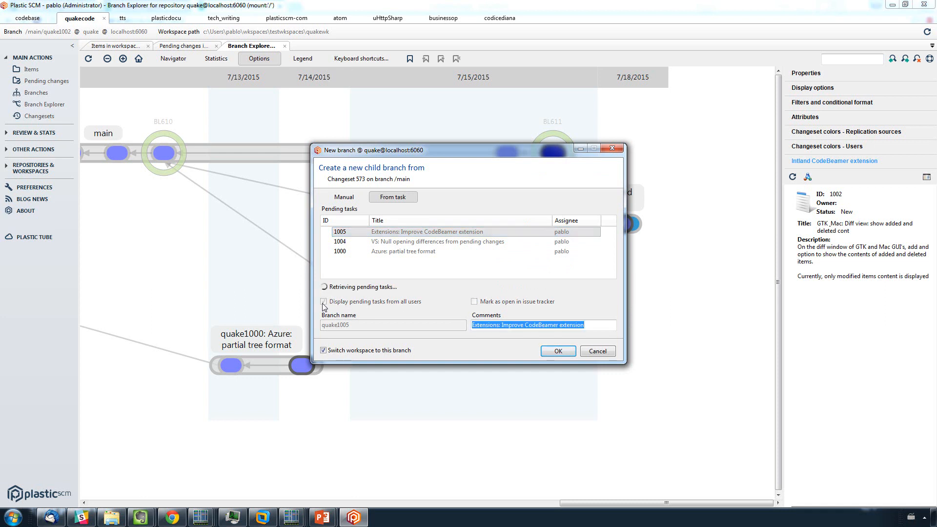
pyautogui.press('Down')
pyautogui.press('Down')
pyautogui.press('Down')
pyautogui.press('Down')
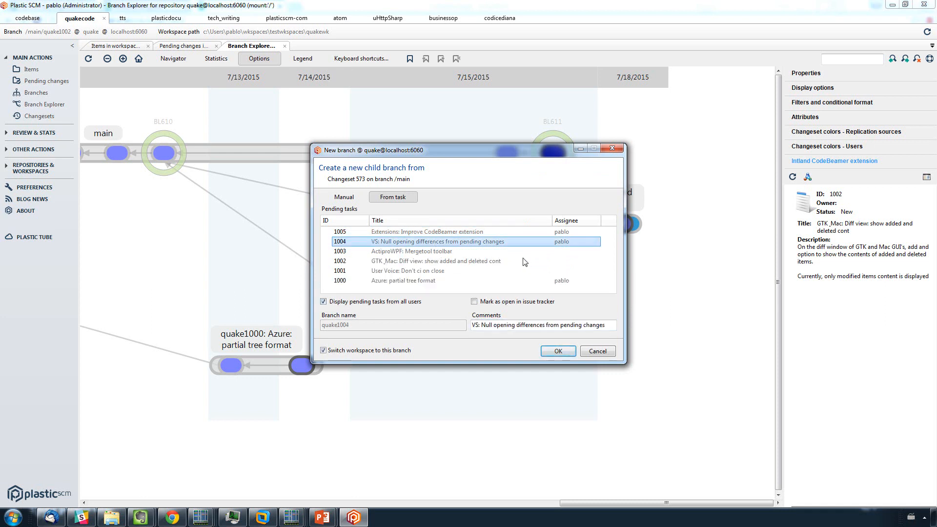
pyautogui.click(483, 252)
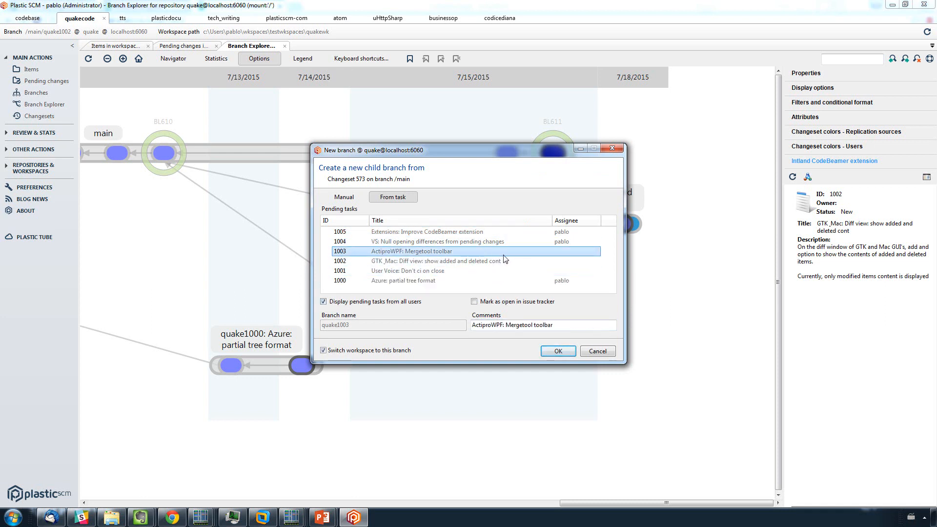
pyautogui.click(510, 271)
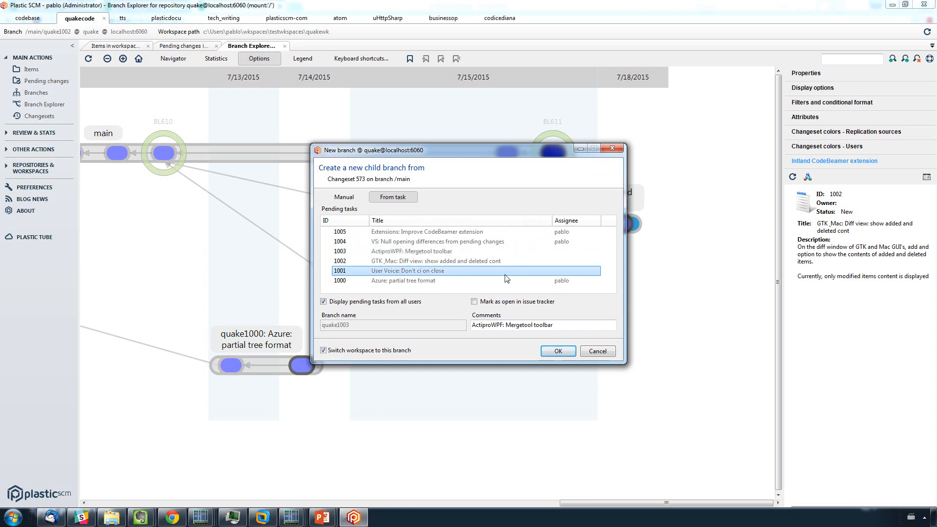
pyautogui.click(486, 263)
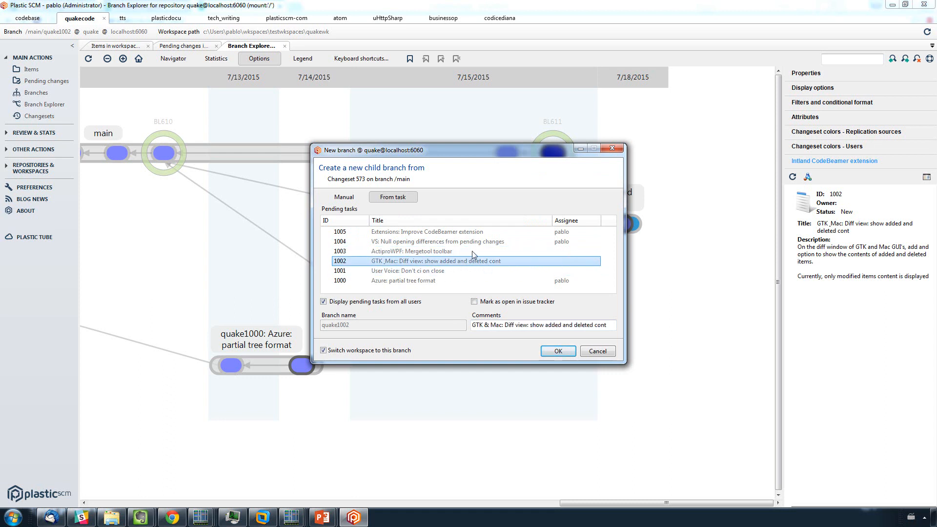
pyautogui.click(559, 252)
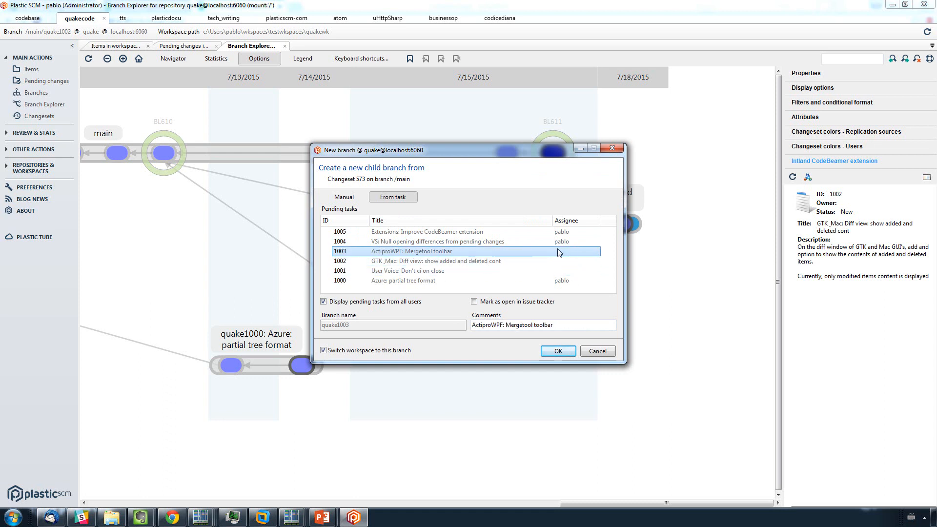
# Select task 1004, turn off tasks from all users, and create branch quake1004 with the task marked as open in the issue tracker
pyautogui.click(473, 242)
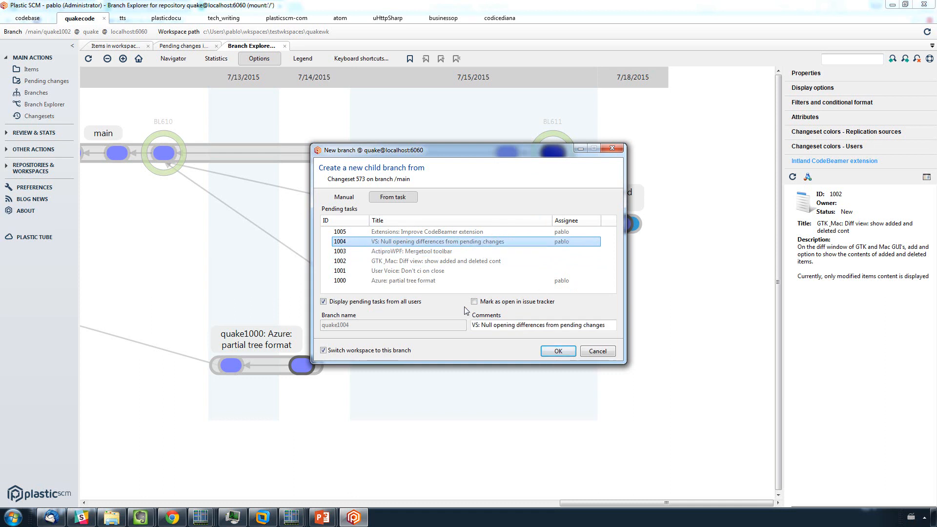
pyautogui.click(324, 302)
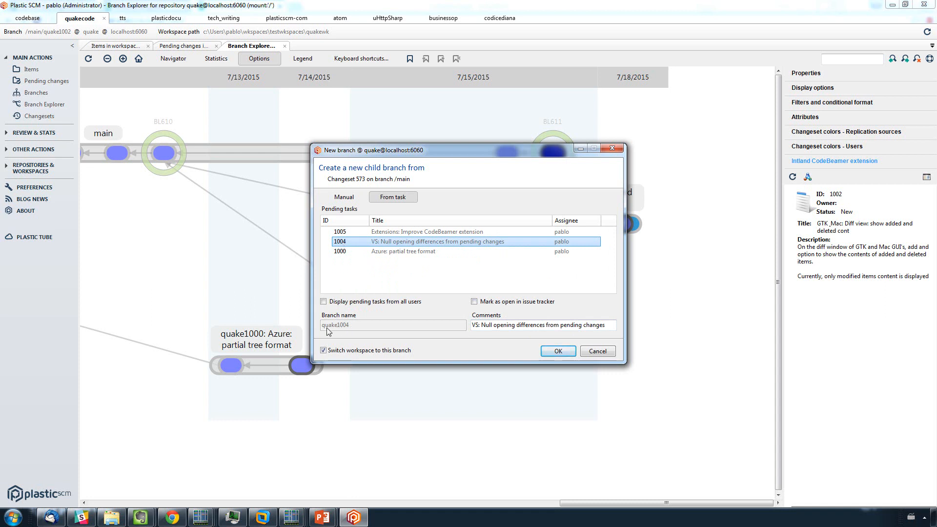
pyautogui.click(520, 325)
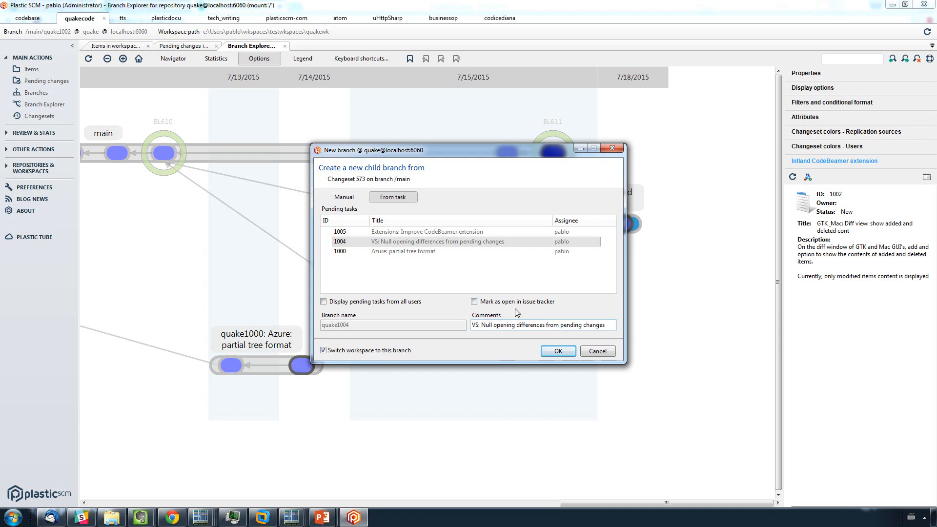
pyautogui.click(475, 302)
pyautogui.click(544, 353)
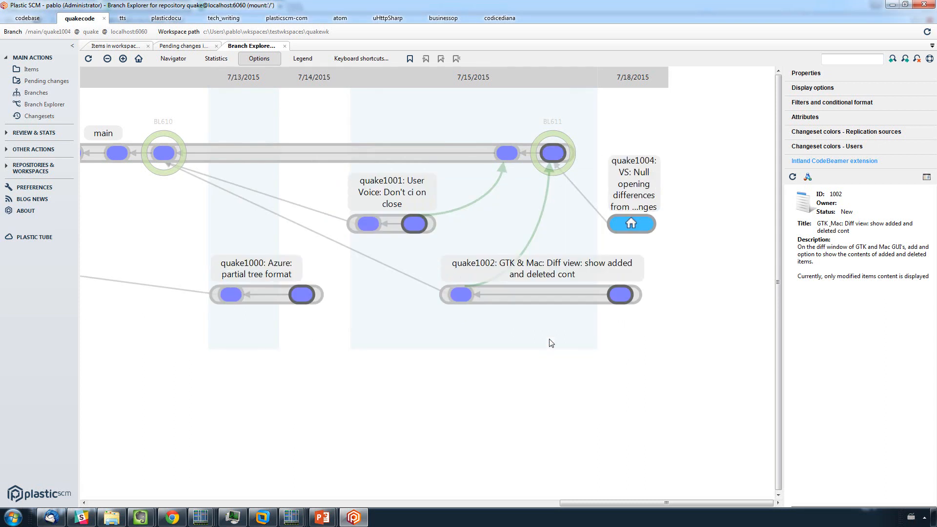
# View the CodeBeamer task linked to branch quake1004, open it in the browser to check its status, and return to Plastic SCM
pyautogui.click(621, 225)
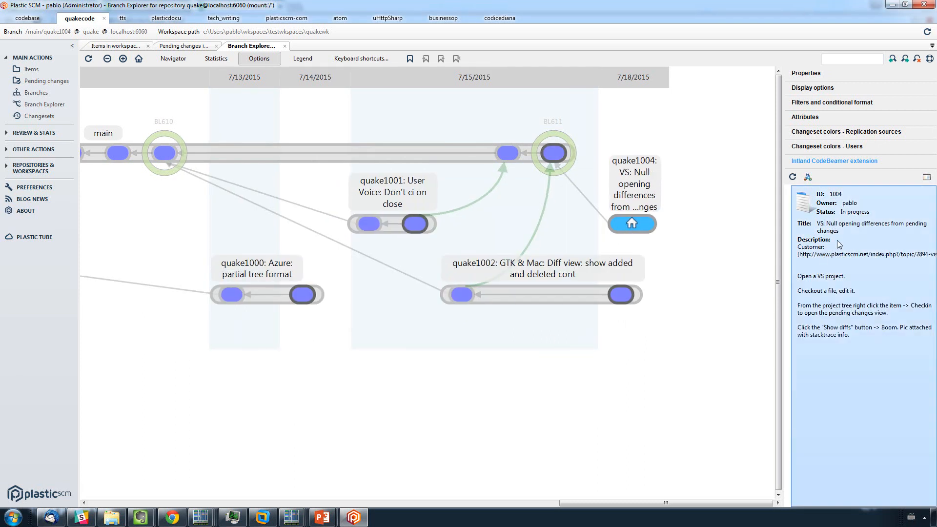
pyautogui.doubleClick(837, 240)
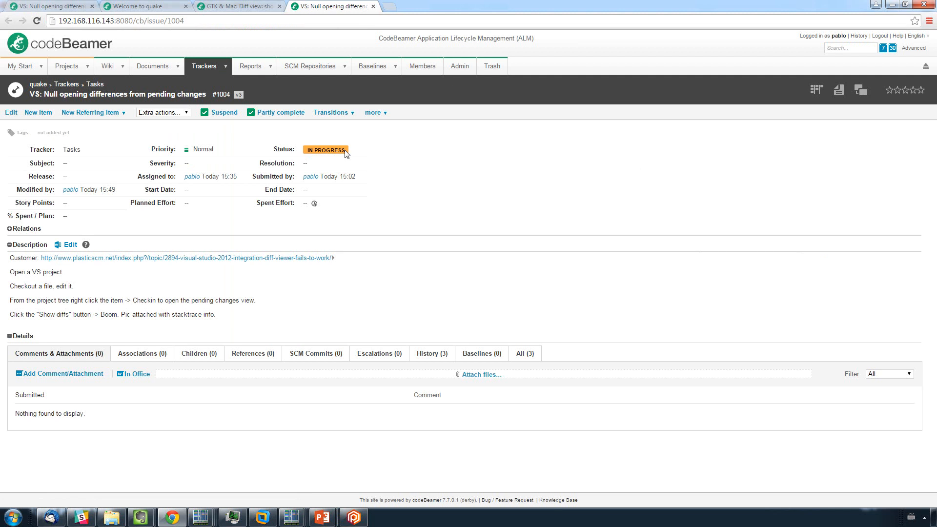
pyautogui.hotkey('alt', 'Tab')
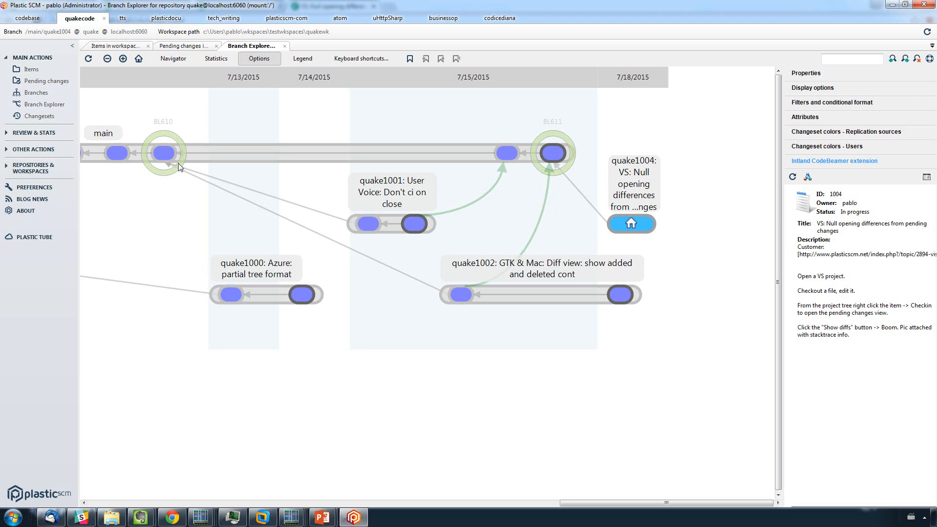
# Check the CodeBeamer issue tracking configuration in the preferences again and close it without changes
pyautogui.click(28, 188)
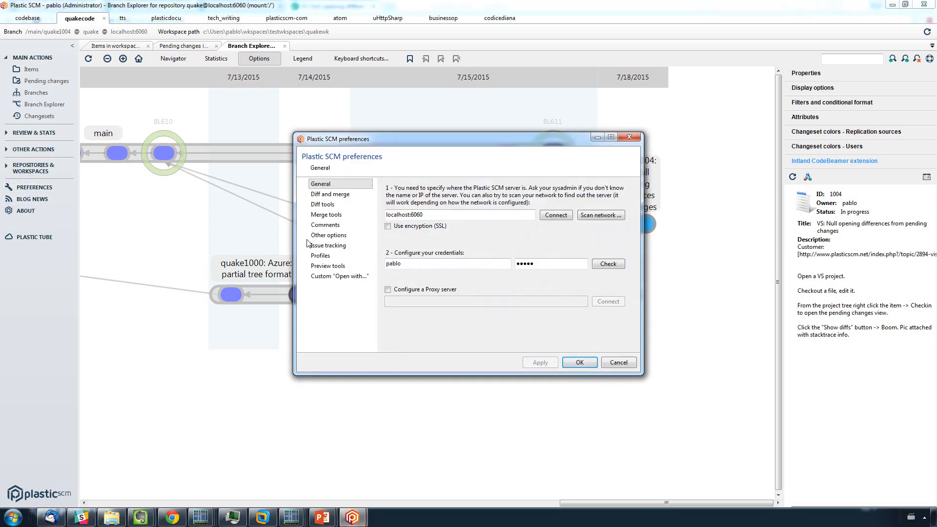
pyautogui.click(328, 247)
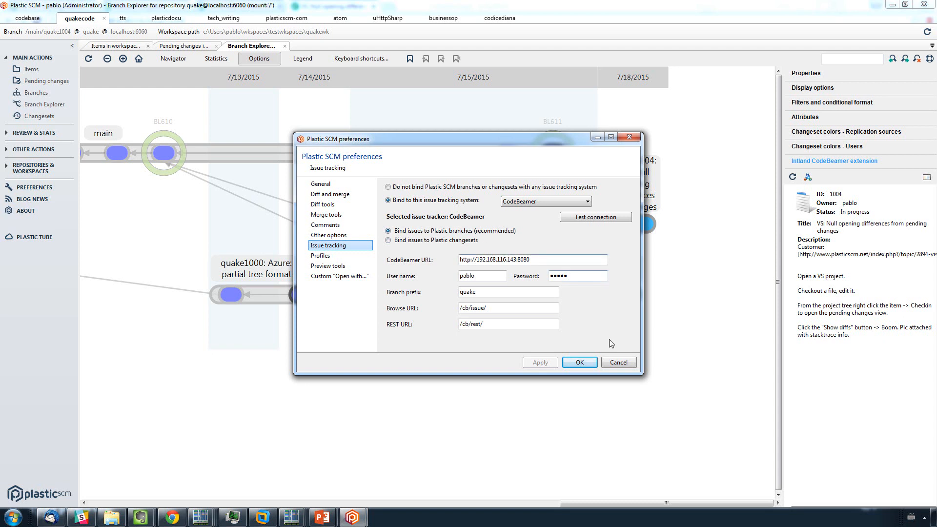
pyautogui.click(618, 363)
pyautogui.moveTo(521, 346)
pyautogui.mouseDown()
pyautogui.moveTo(554, 341)
pyautogui.moveTo(519, 344)
pyautogui.mouseUp()
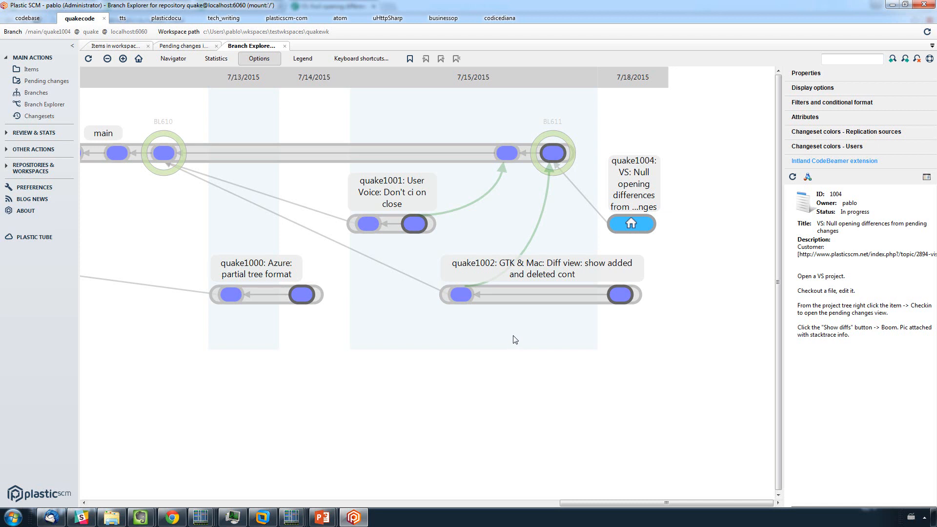
pyautogui.scroll(1, 519, 324)
pyautogui.moveTo(587, 233); pyautogui.dragTo(549, 236)
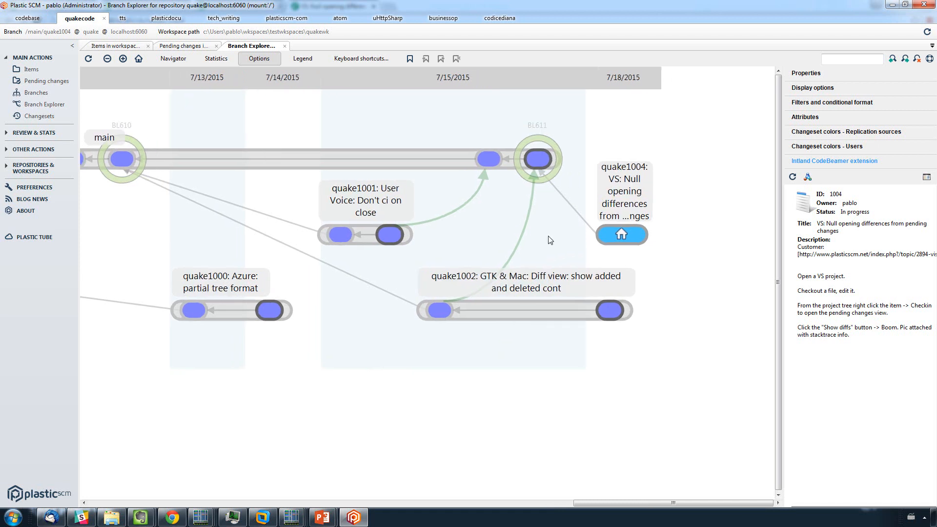